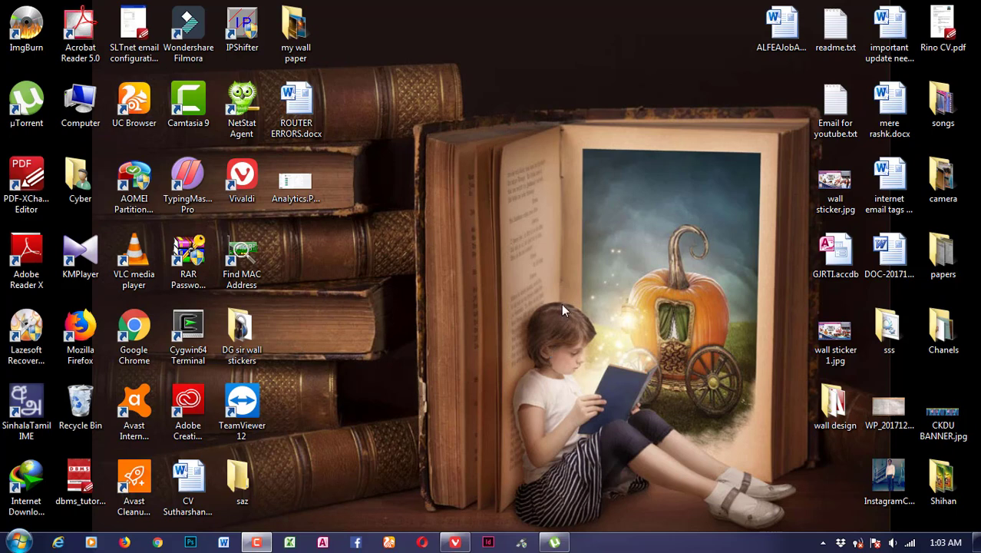
Step: Launch UC Browser and bring its New Tab page with speed-dial tiles to the front
click(389, 542)
click(390, 543)
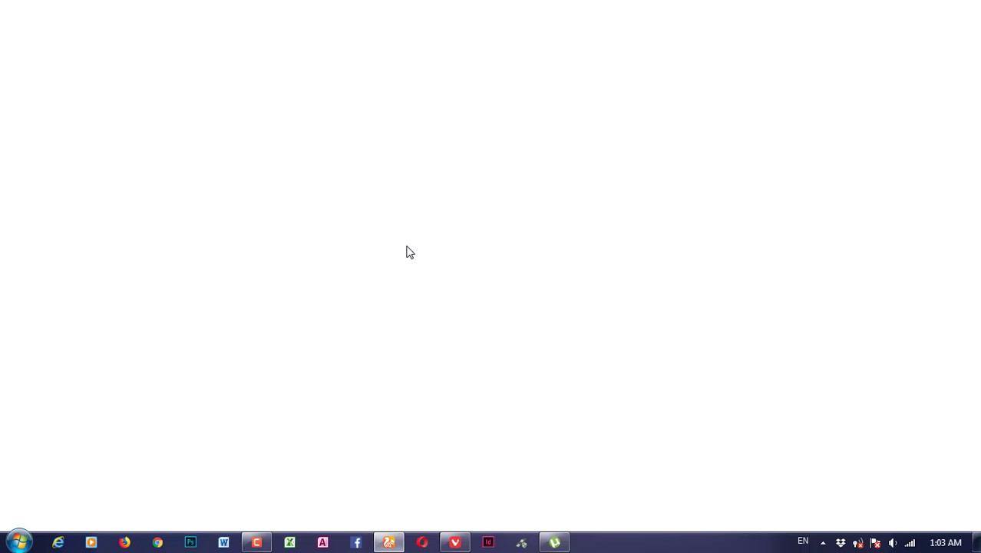
mouse_move(465, 545)
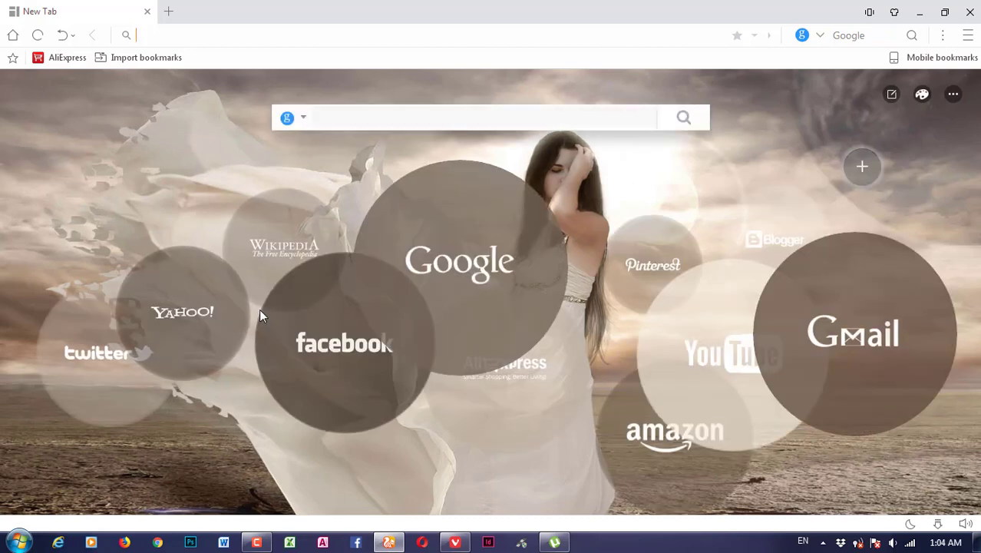
Step: Go to Gmail from the speed-dial and submit the account's e-mail address at sign-in
click(848, 309)
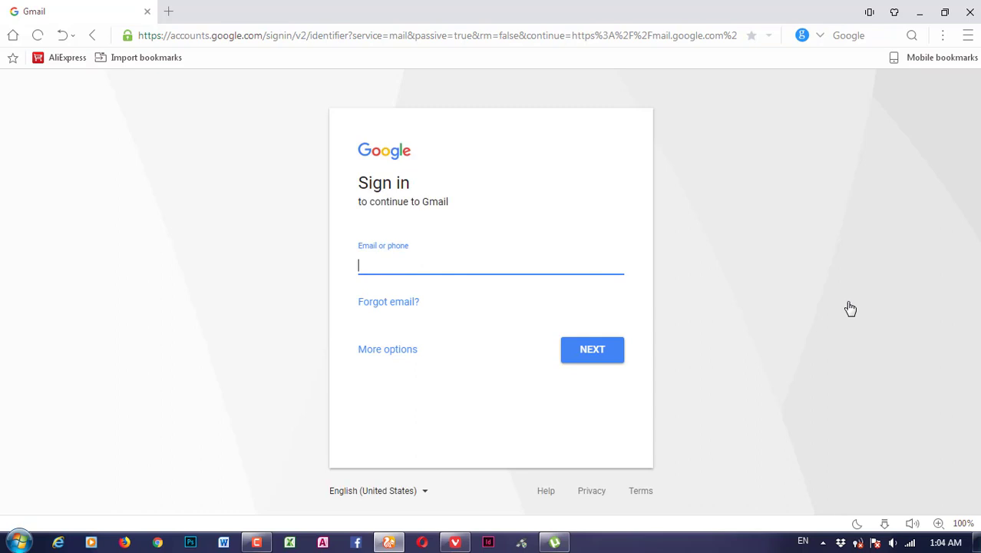
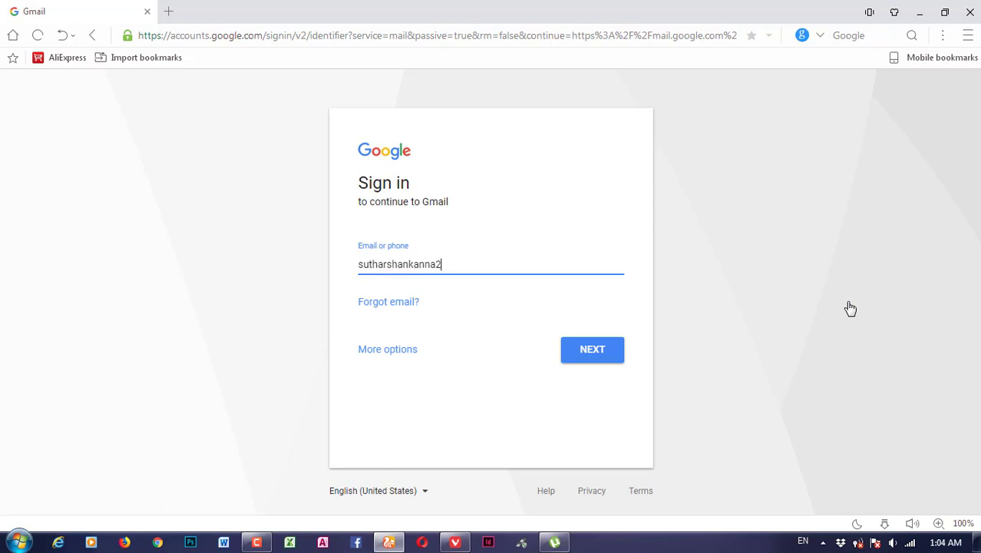
key(Return)
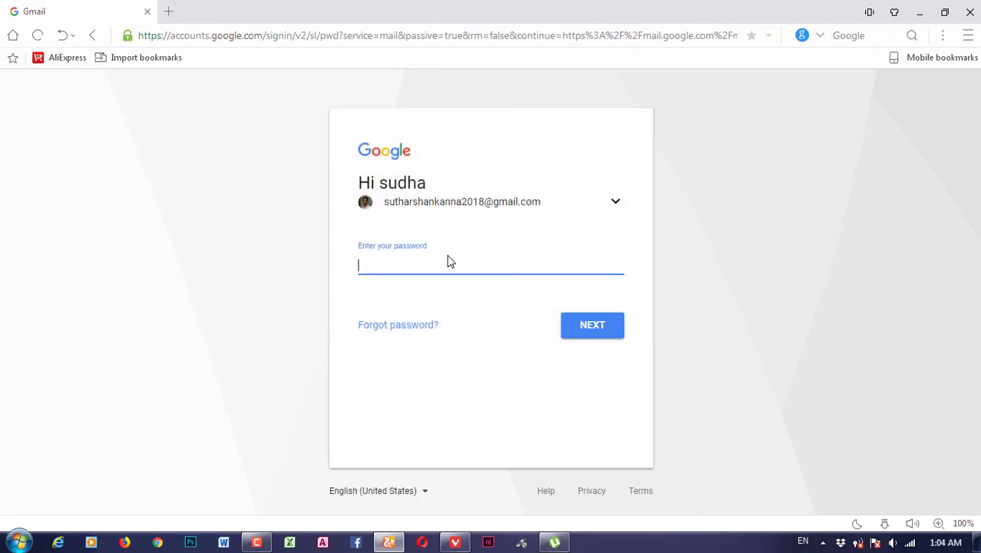
Step: Enter the account password, correcting a mistyped start, and sign in to the inbox
text(•••)
key(BackSpace)
key(BackSpace)
key(BackSpace)
text(••••••••••)
key(Return)
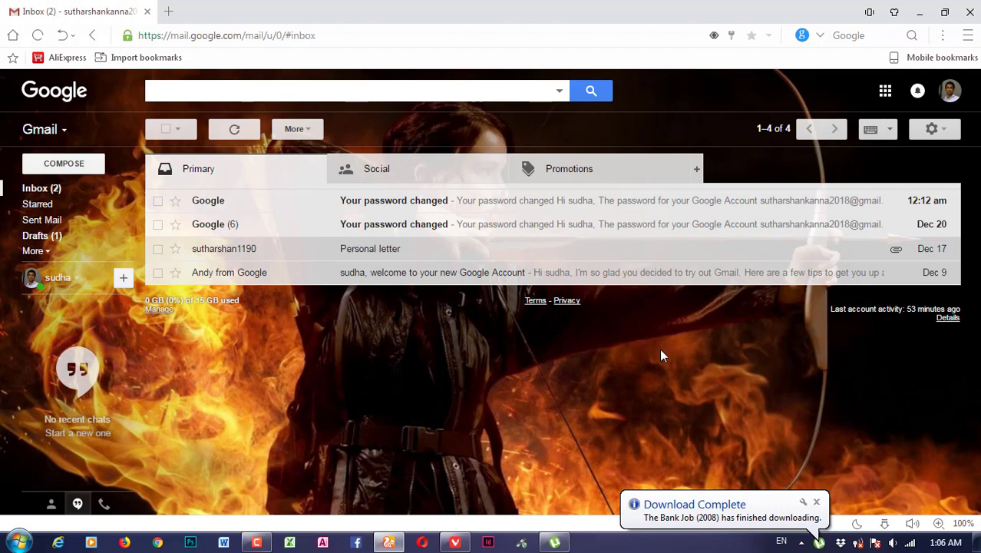
Step: Dismiss the download notification and open Gmail's full Settings from the gear menu
click(816, 503)
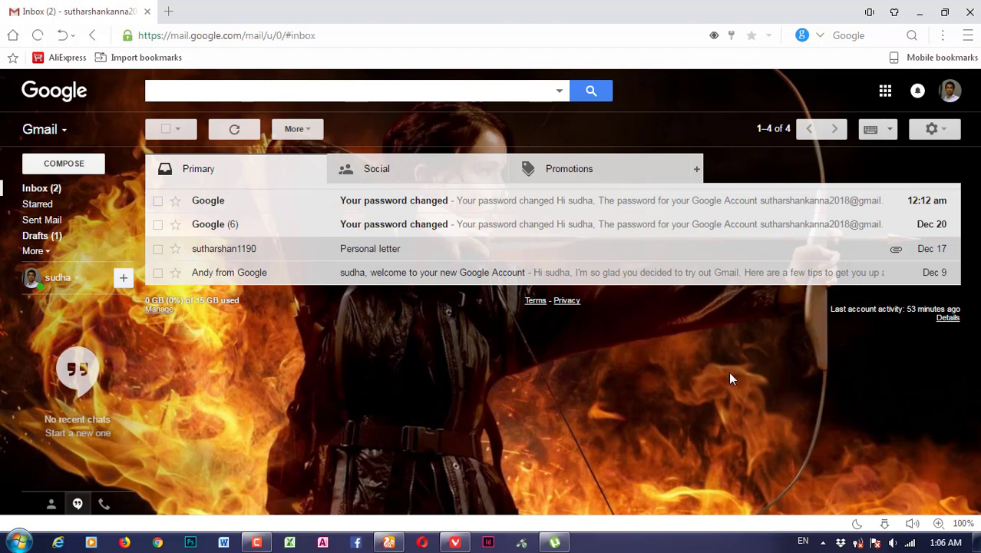
click(934, 131)
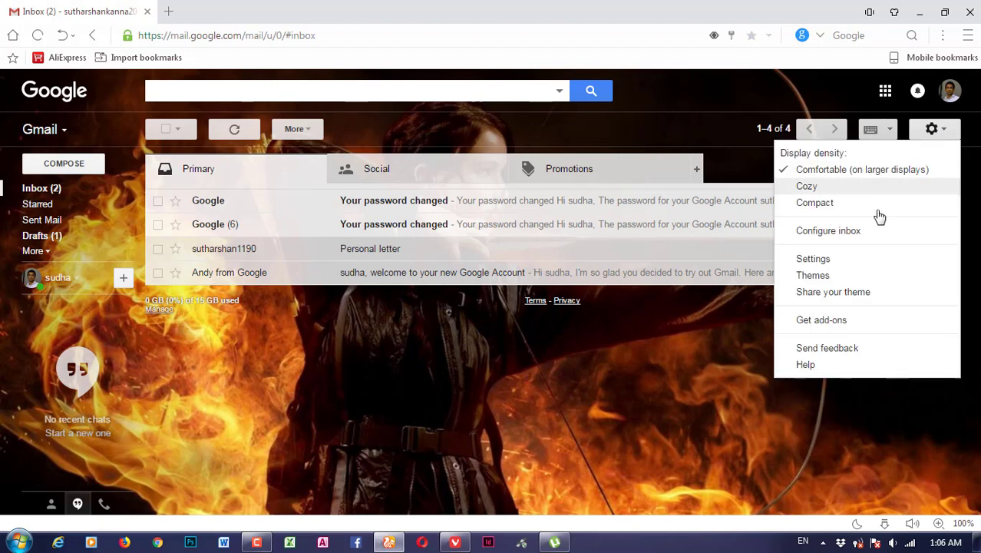
click(810, 259)
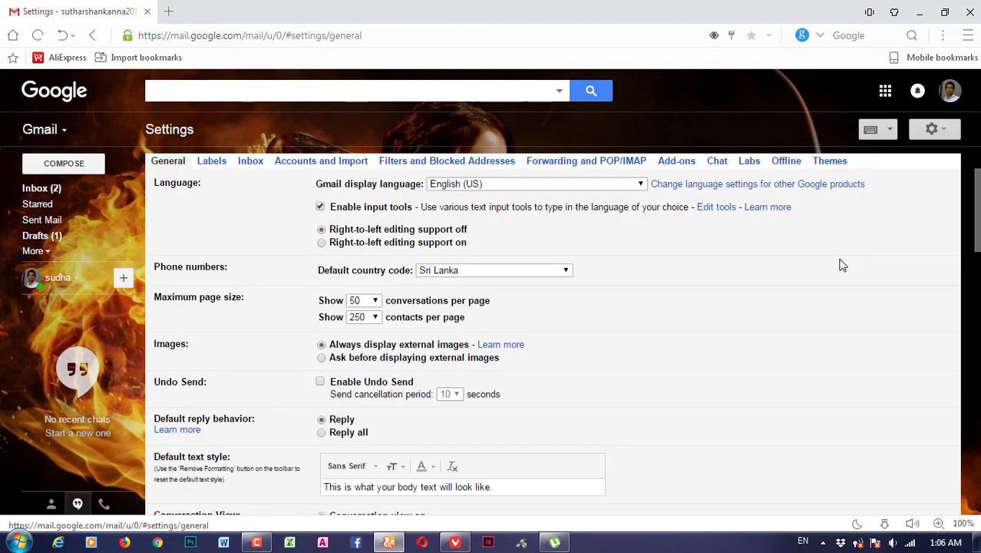
Step: Follow the Change password link on the Accounts and Import tab
click(323, 163)
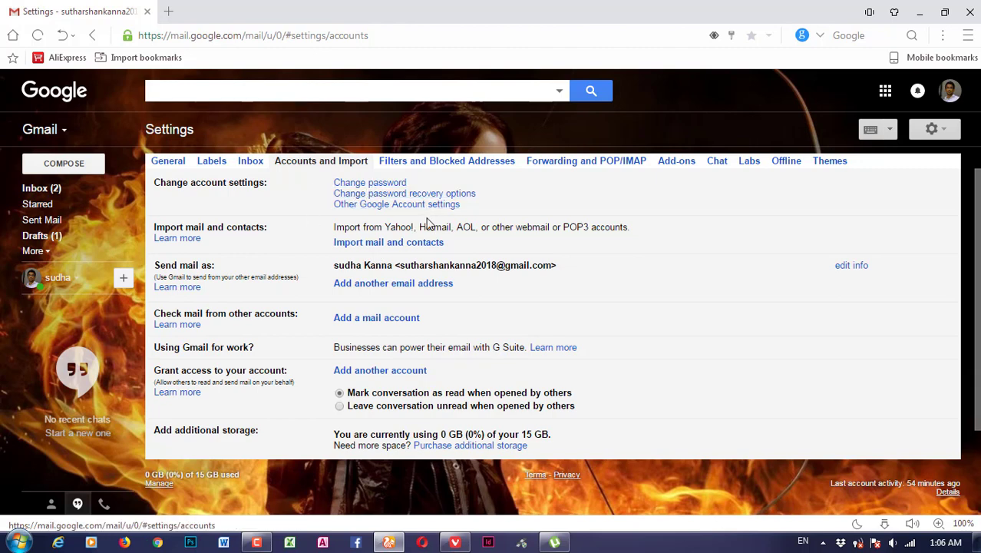
click(375, 184)
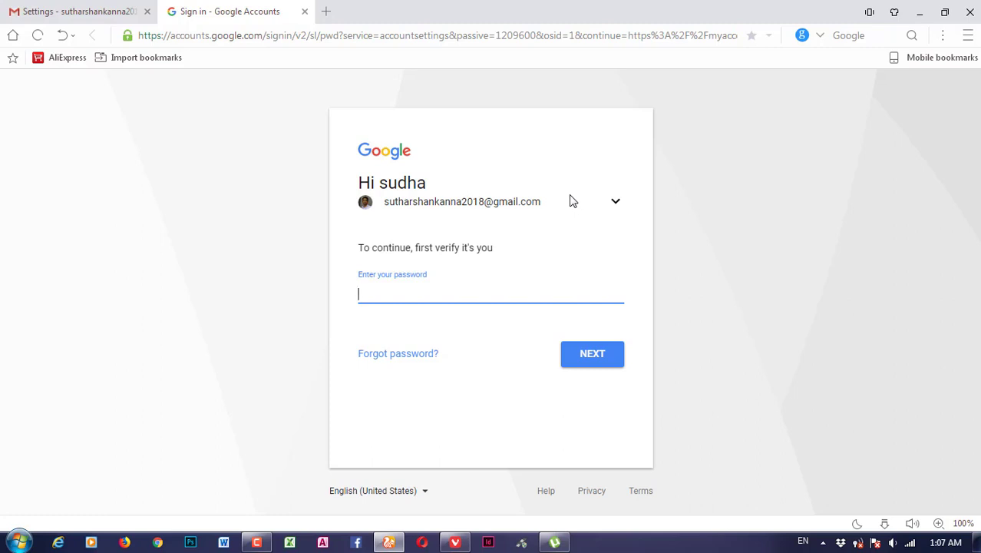
Step: Re-enter the current account password to verify identity
text(••••••••••)
key(Return)
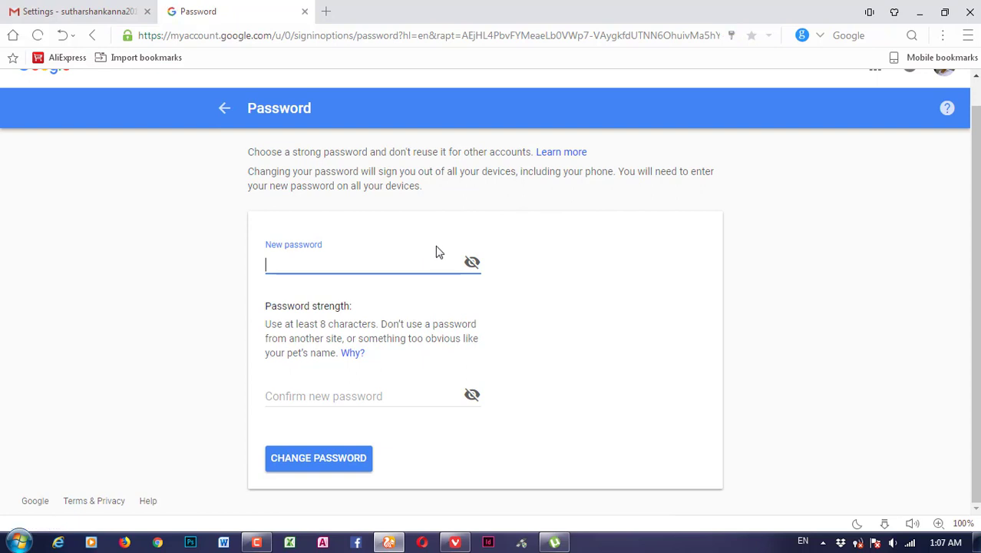
Step: Type the new password and reveal it as plain text to check it
click(473, 266)
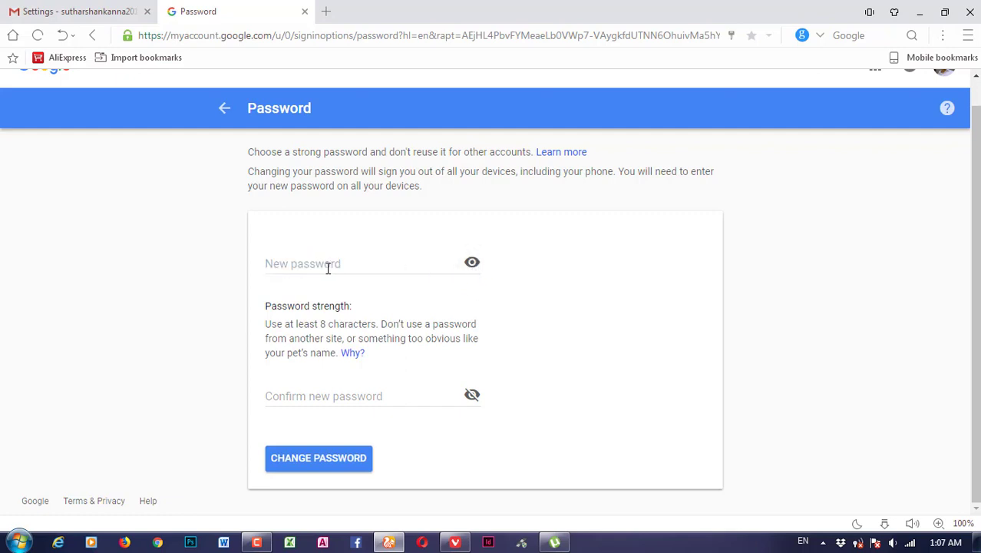
click(473, 266)
click(316, 265)
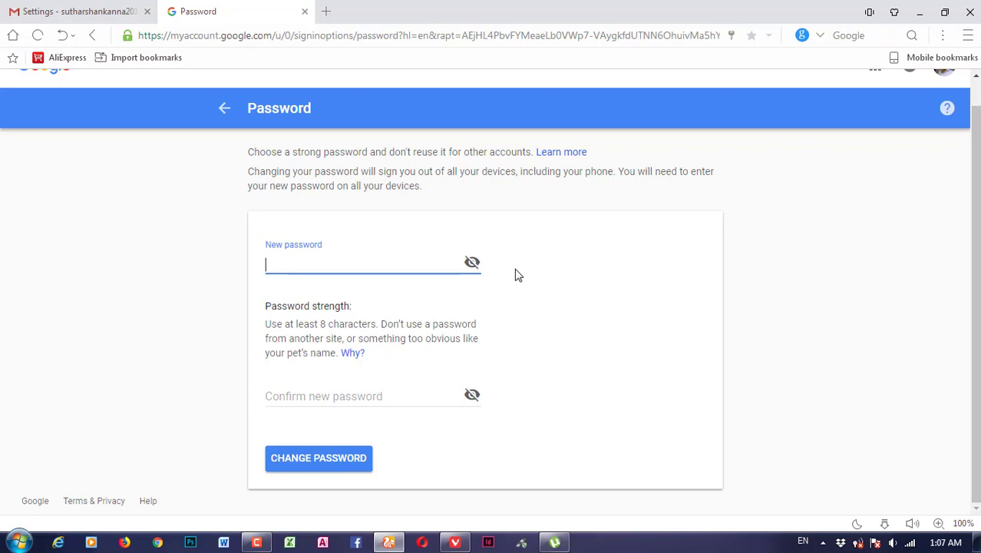
text(••••••••••)
click(472, 262)
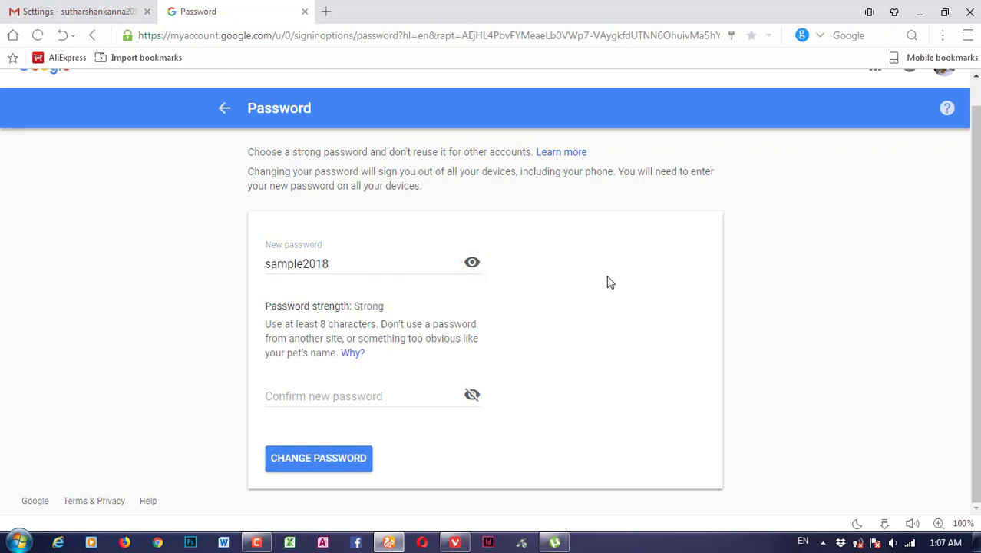
drag(330, 263, 229, 257)
click(374, 259)
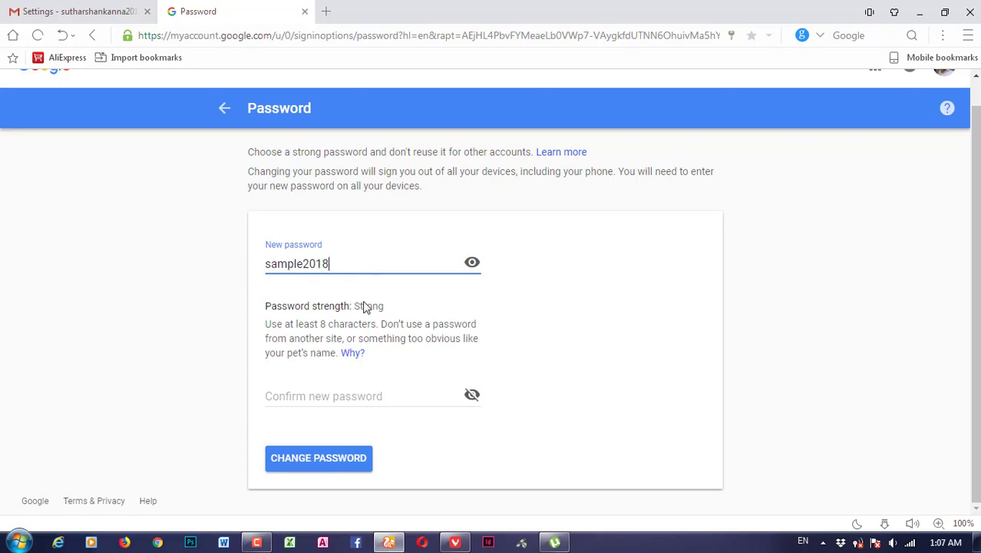
Step: Enter the confirmation password and compare it with the new password
click(346, 395)
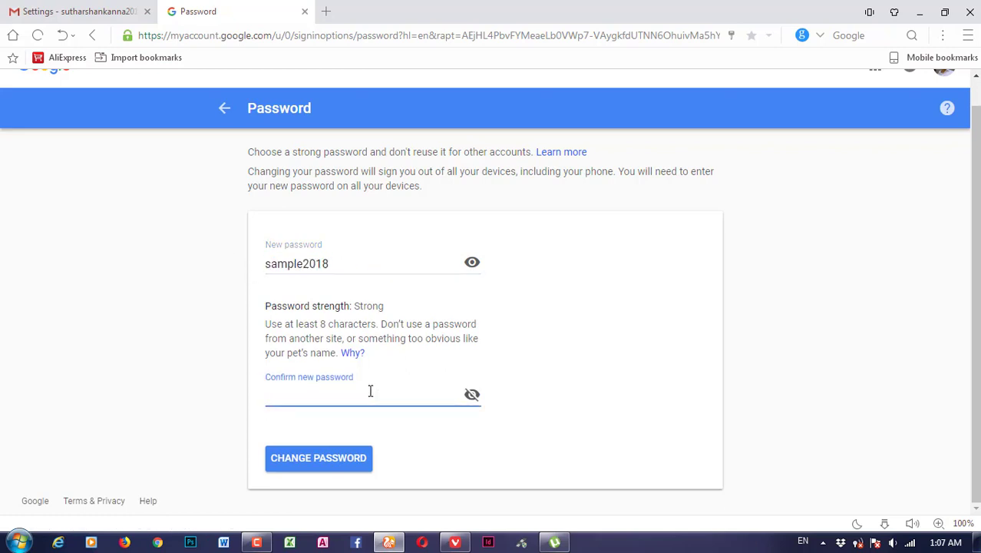
click(472, 396)
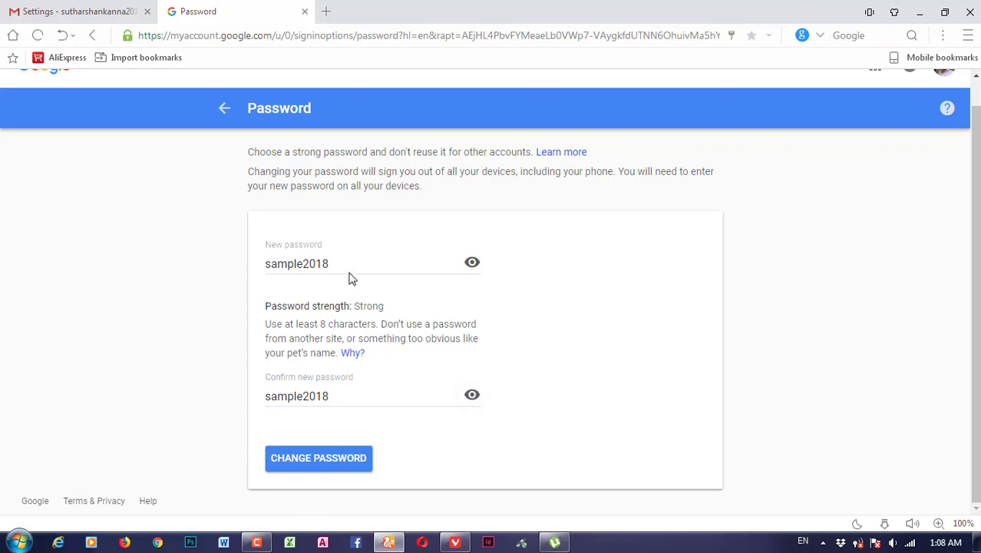
drag(334, 263, 249, 257)
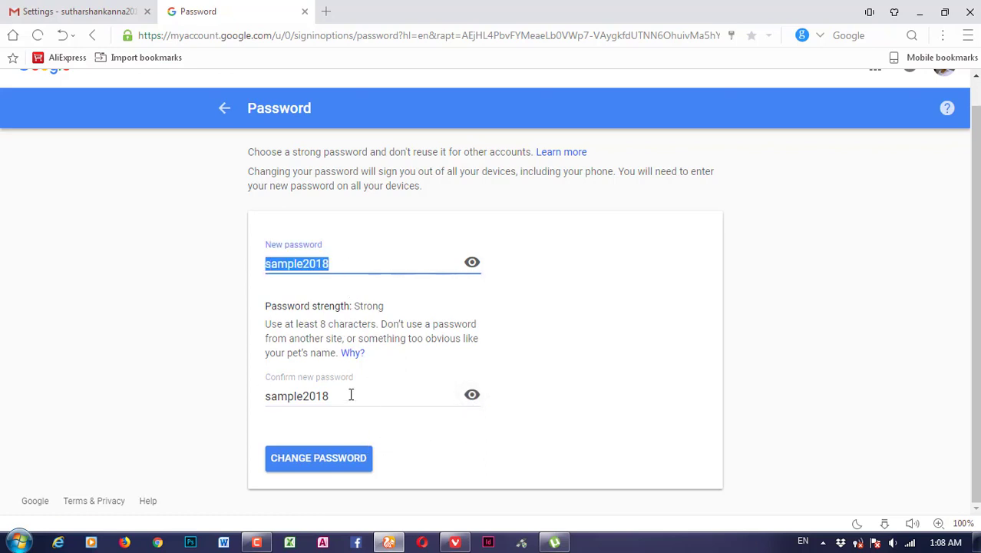
drag(350, 396, 135, 381)
click(663, 373)
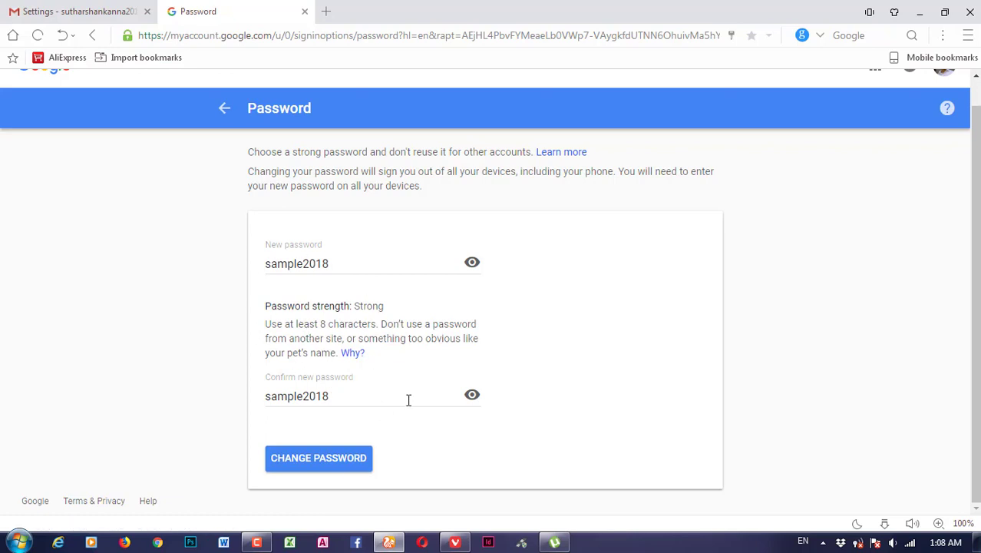
Step: Delete a confirmation character to see the mismatch flagged, then restore it
click(353, 395)
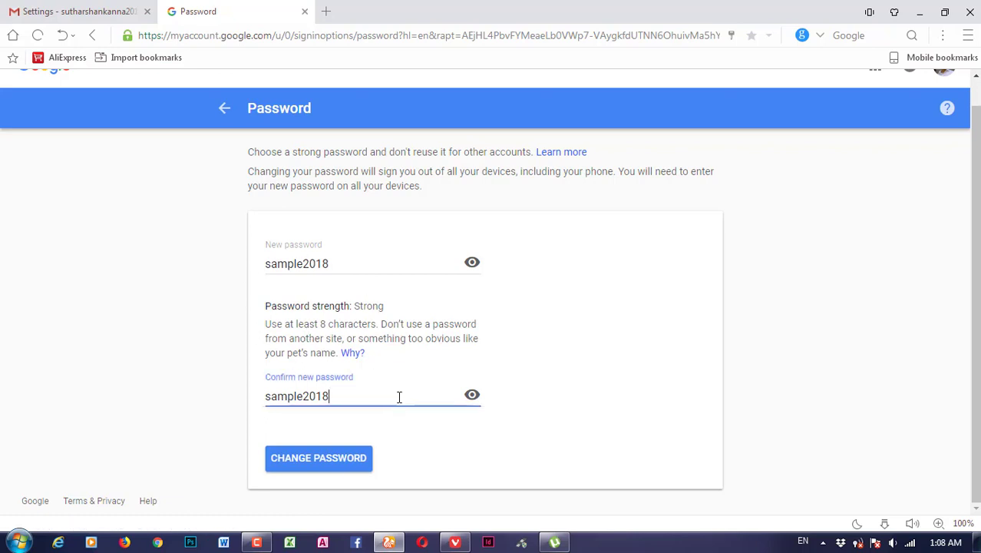
key(BackSpace)
click(350, 459)
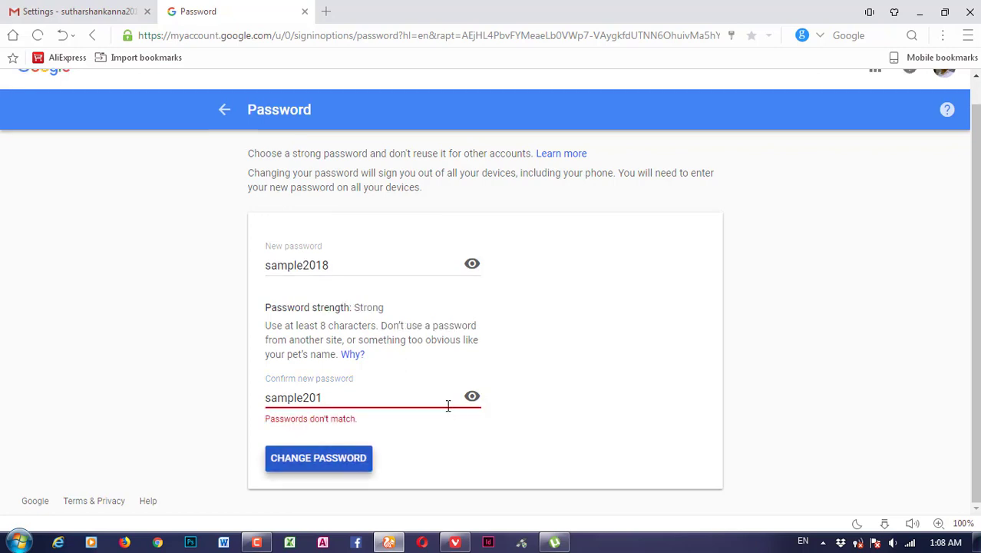
click(344, 398)
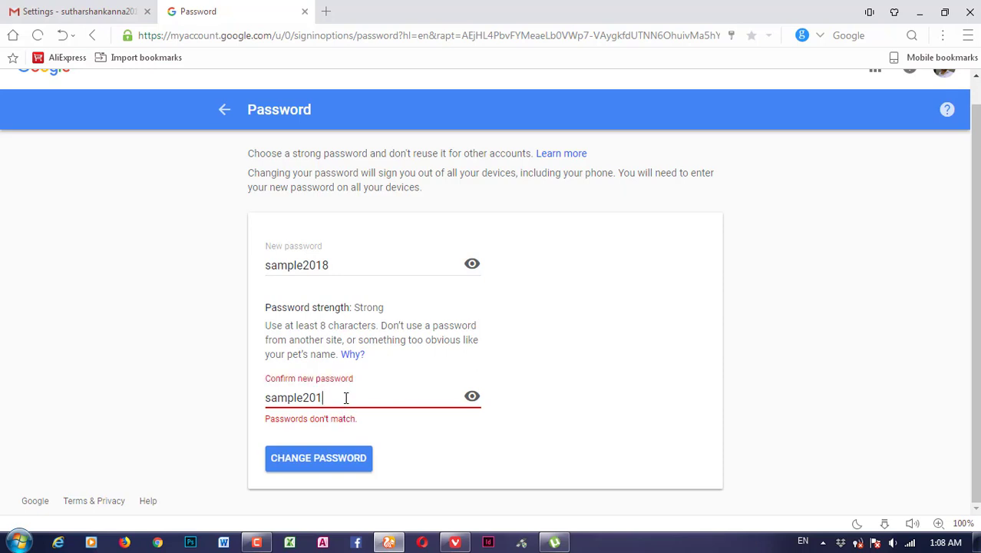
text(8)
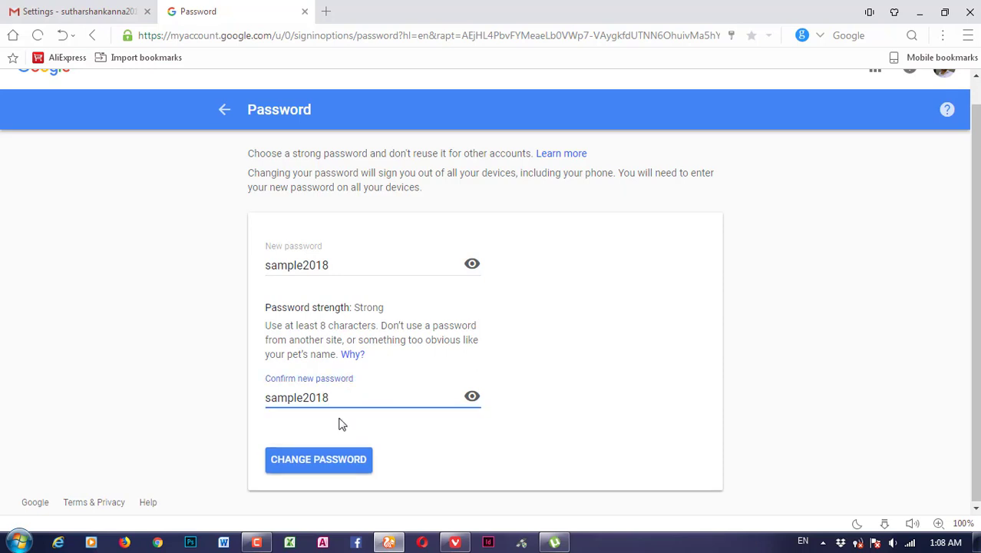
Step: Submit the new password with Change Password
click(309, 462)
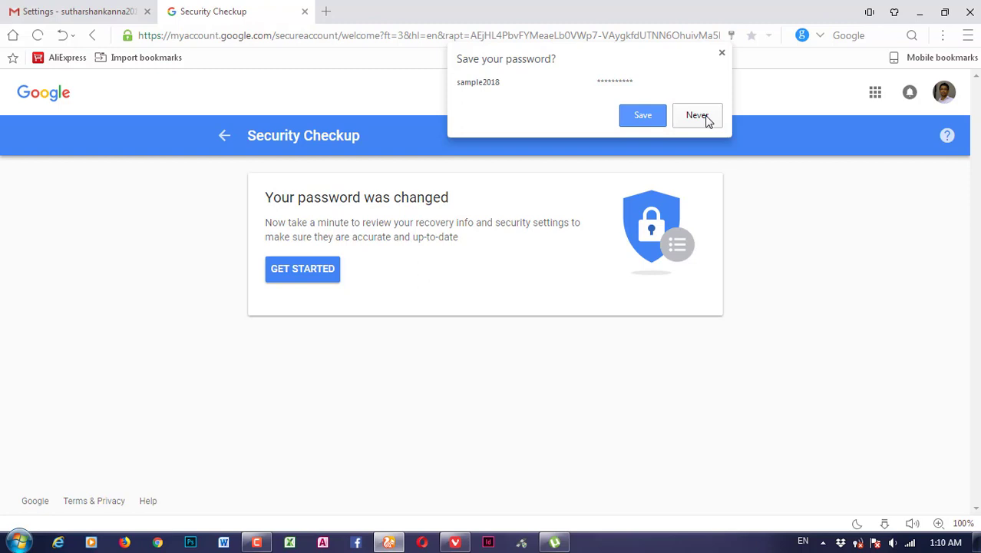
Step: Decline saving the password, run the security checkup, and close the account tab
click(697, 115)
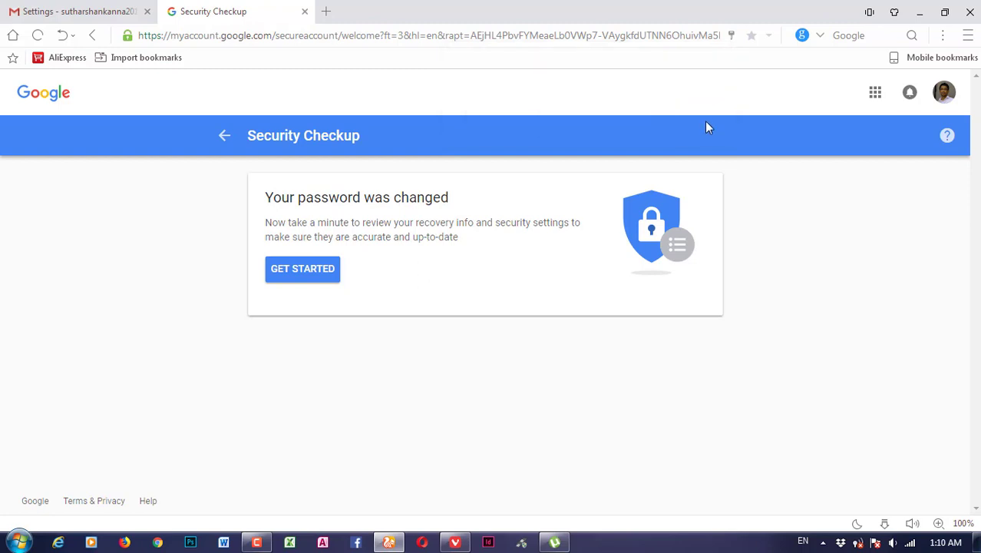
click(306, 276)
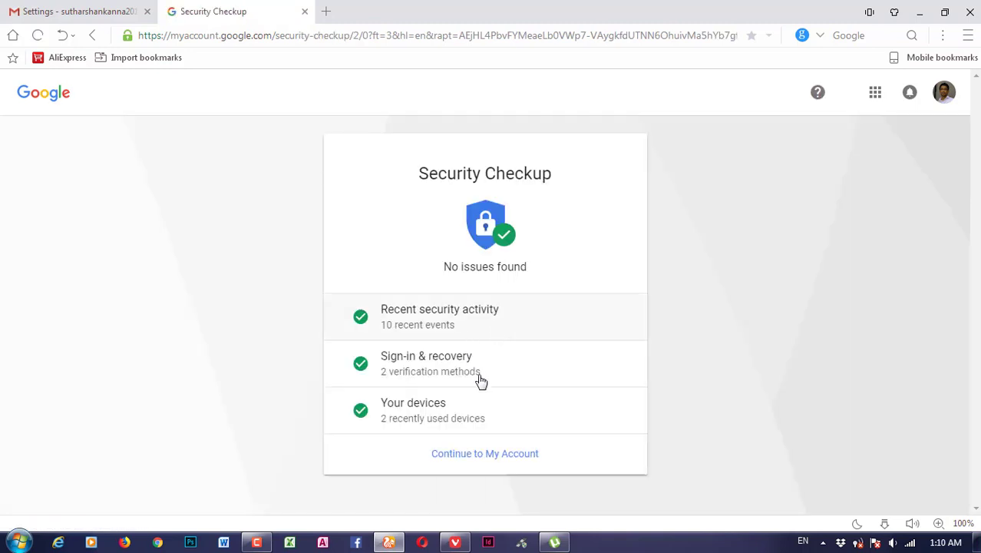
click(509, 457)
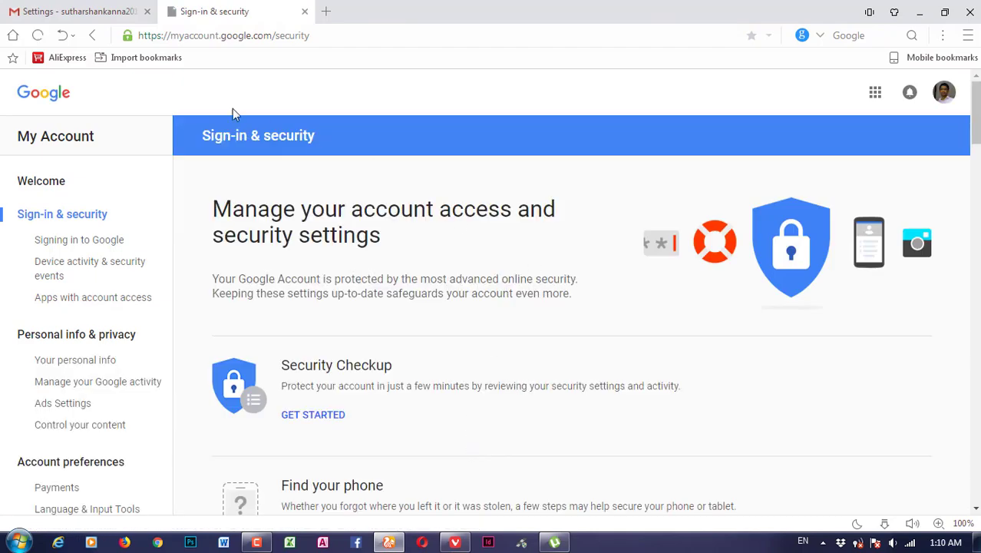
click(305, 13)
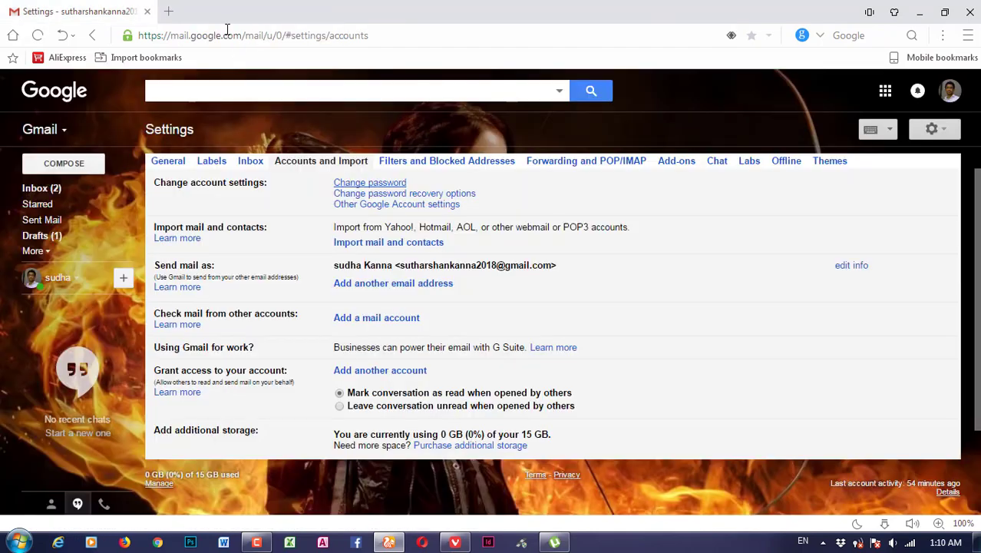
Step: Close Settings, reopen the Gmail inbox from the speed-dial, and sign out from the avatar menu
click(146, 12)
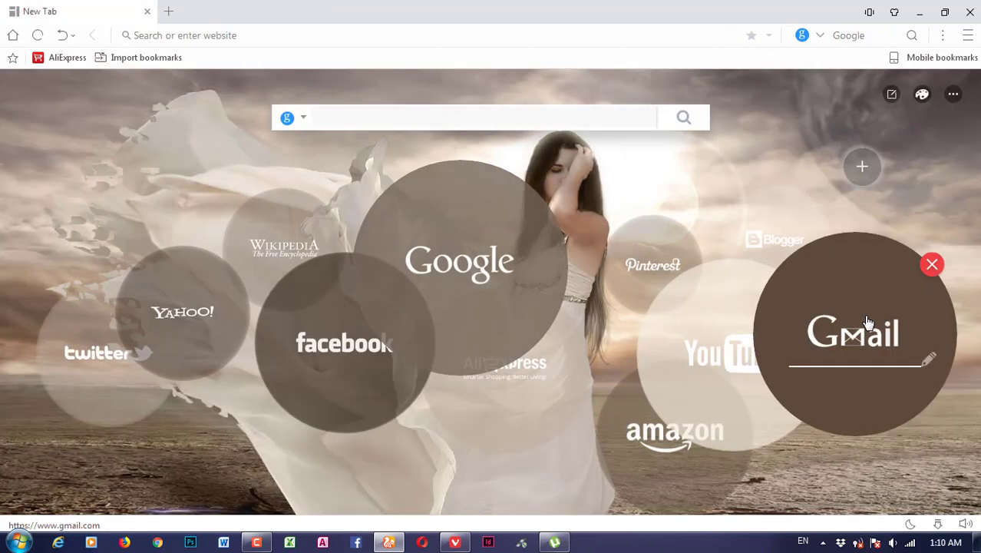
click(877, 343)
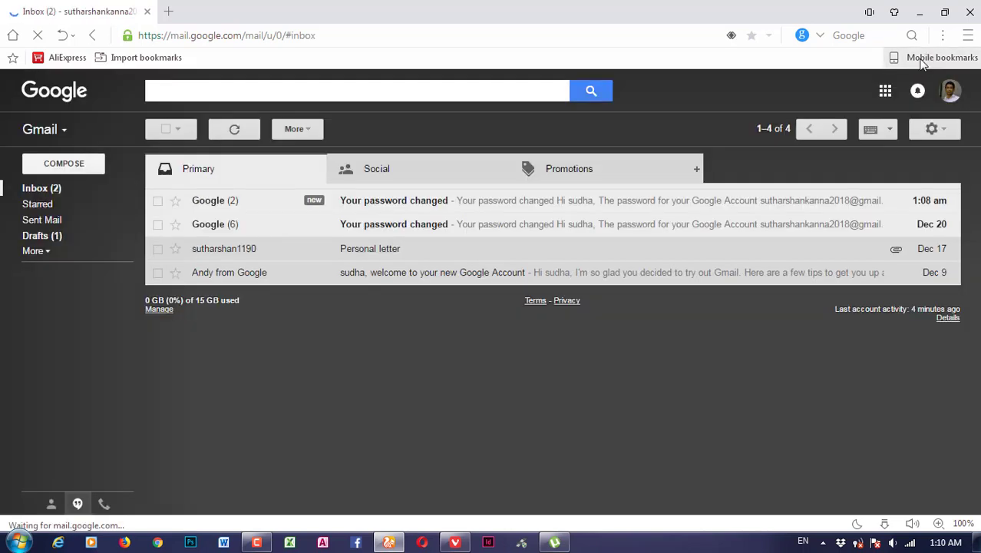
click(950, 91)
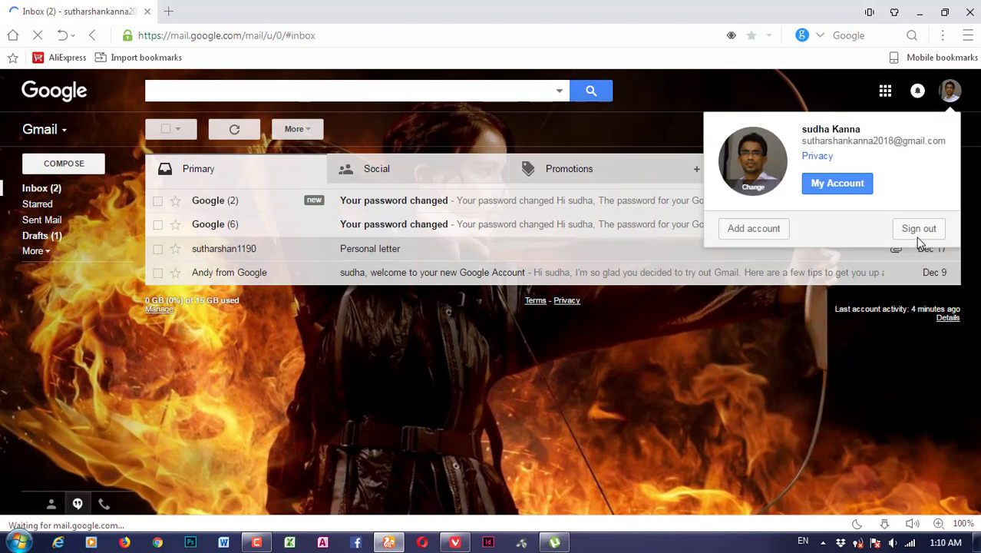
click(918, 237)
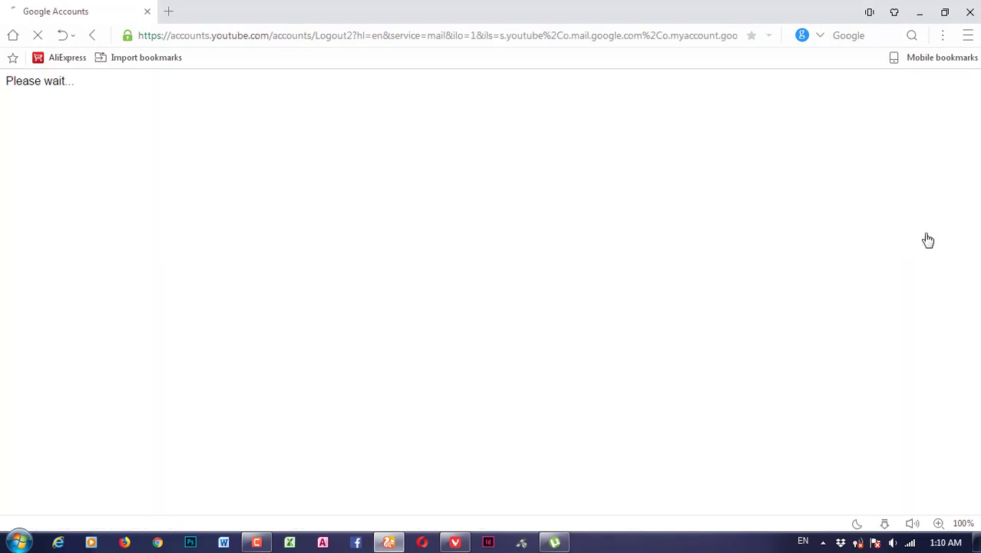
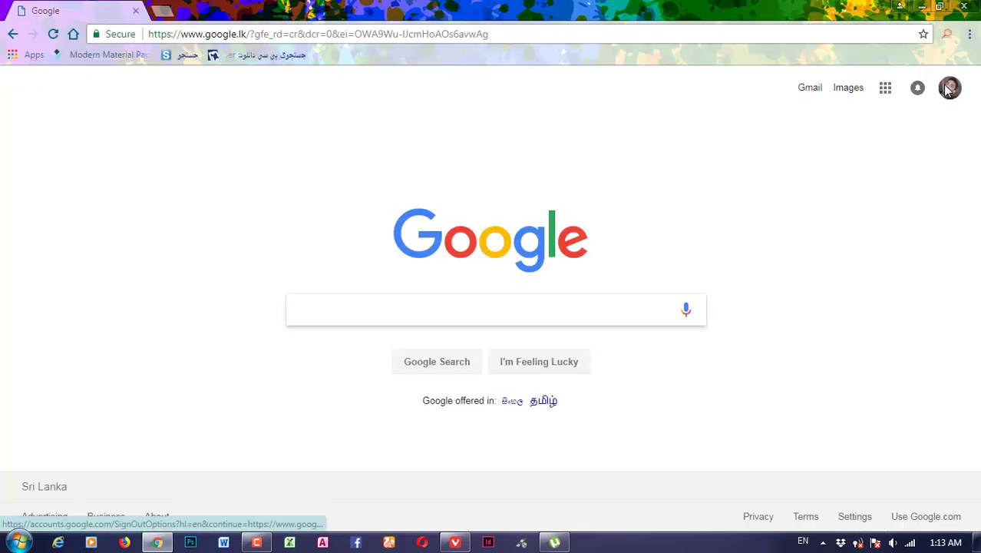
Step: Sign out of the current and then all Google accounts, and go to the sign-in page
click(949, 88)
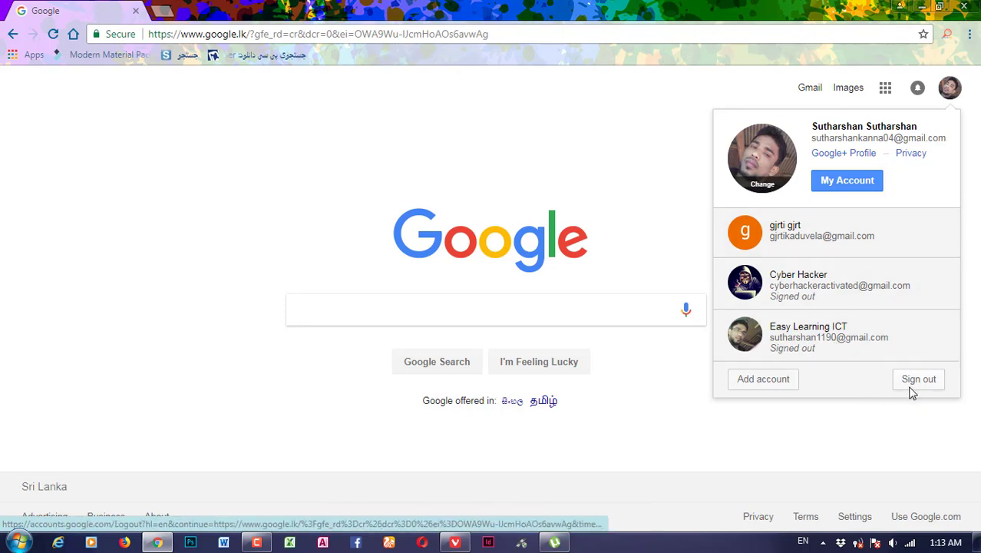
click(912, 382)
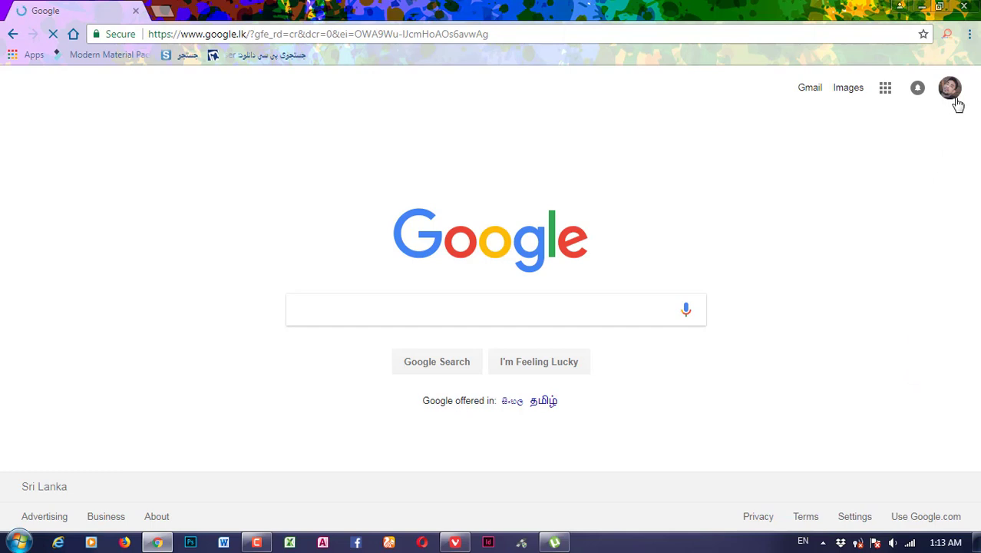
click(955, 101)
click(918, 378)
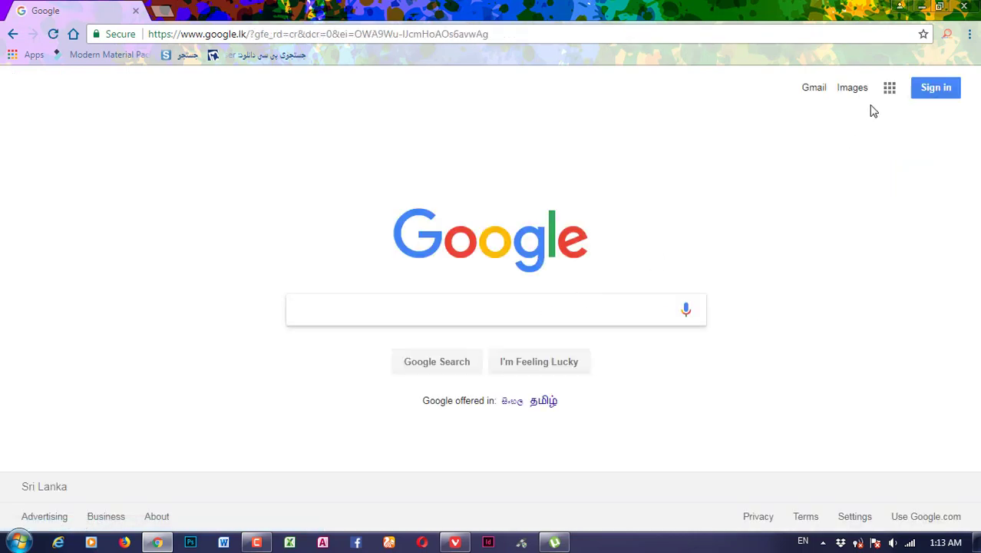
click(936, 92)
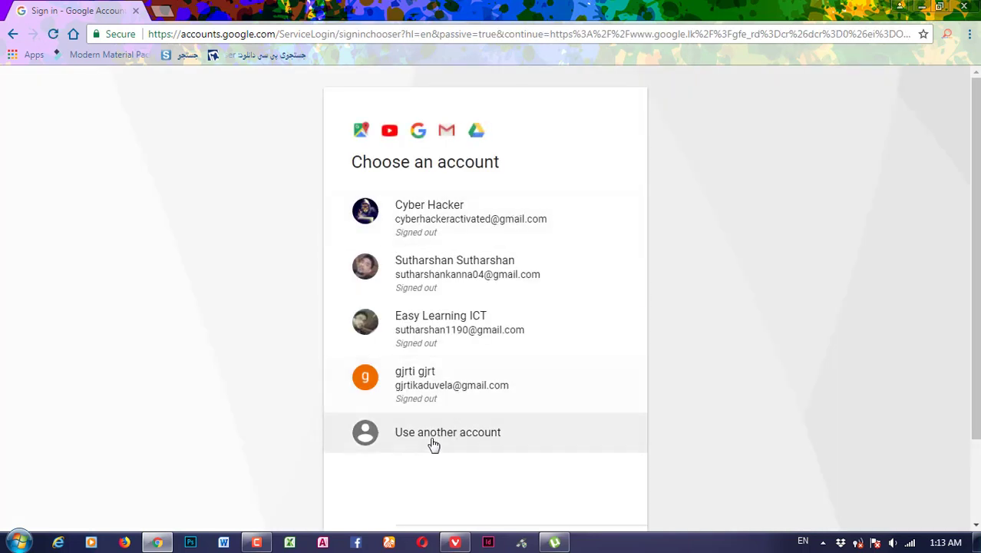
Step: Choose 'Use another account' and enter the new Gmail address and its account password
click(438, 436)
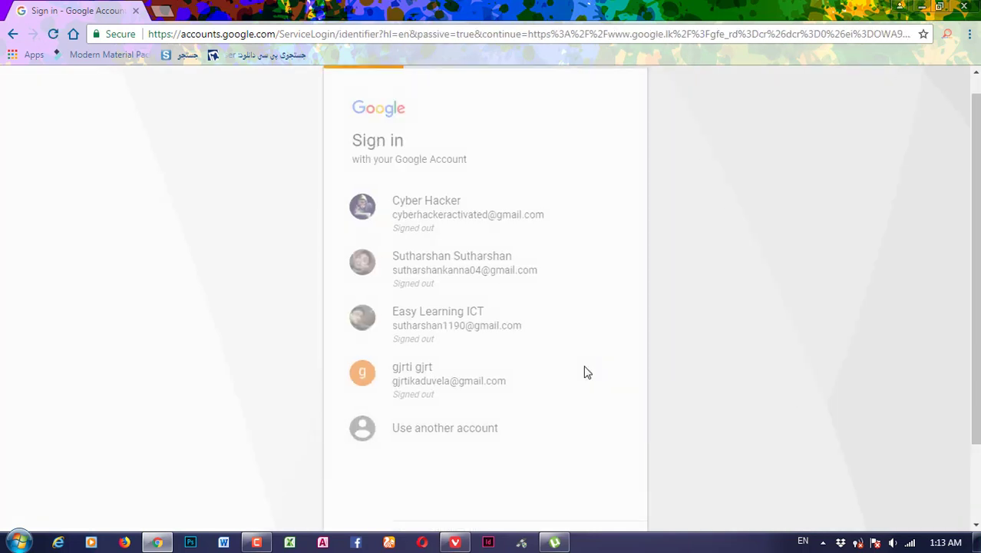
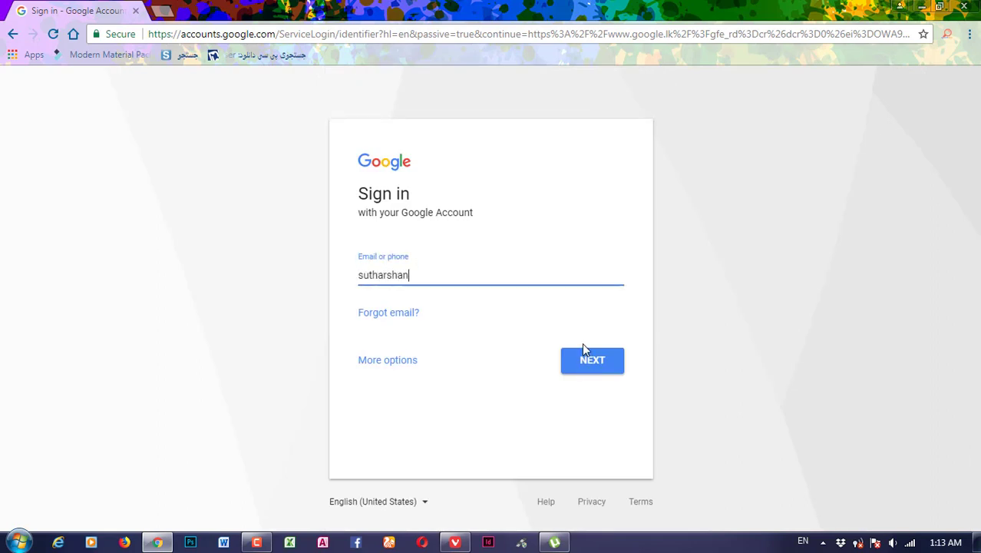
key(Return)
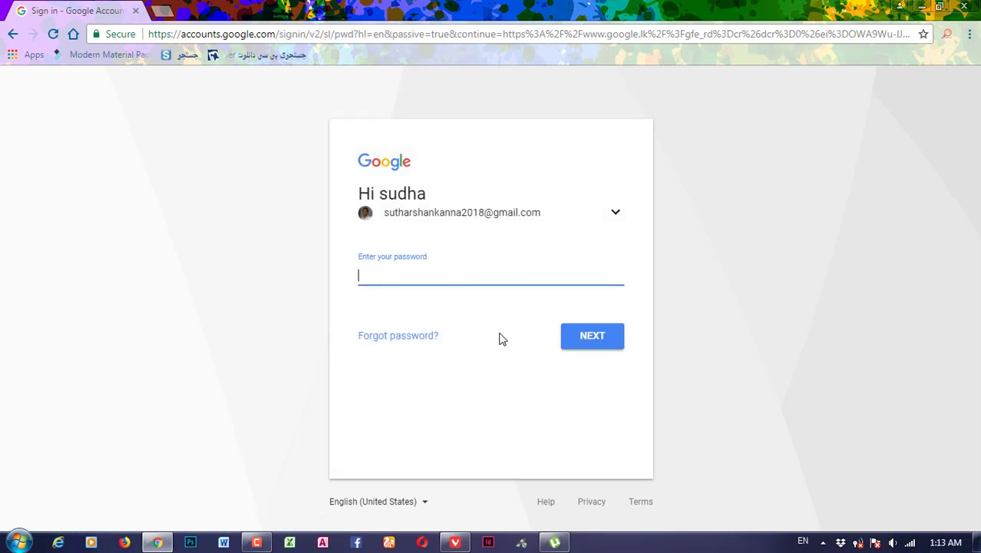
text(••••••••••)
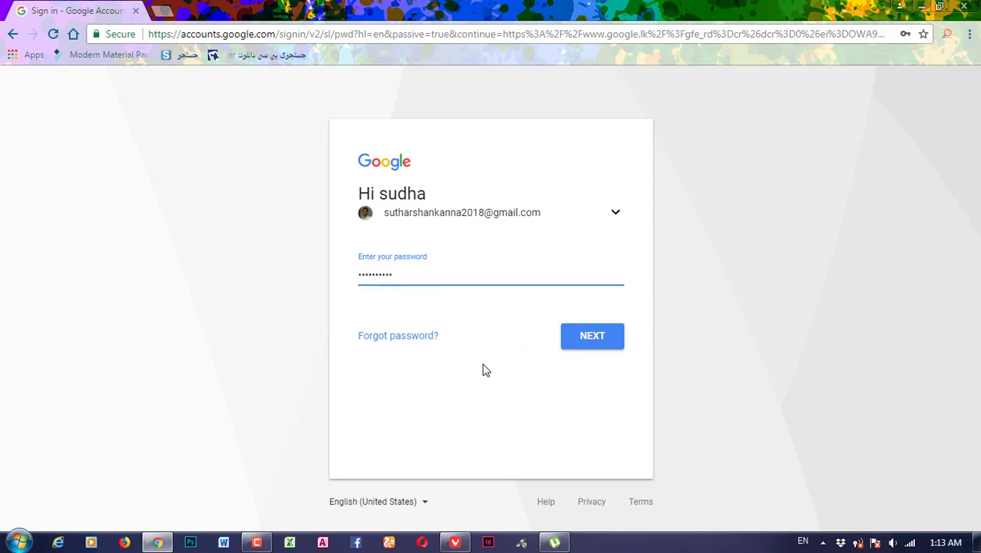
click(383, 274)
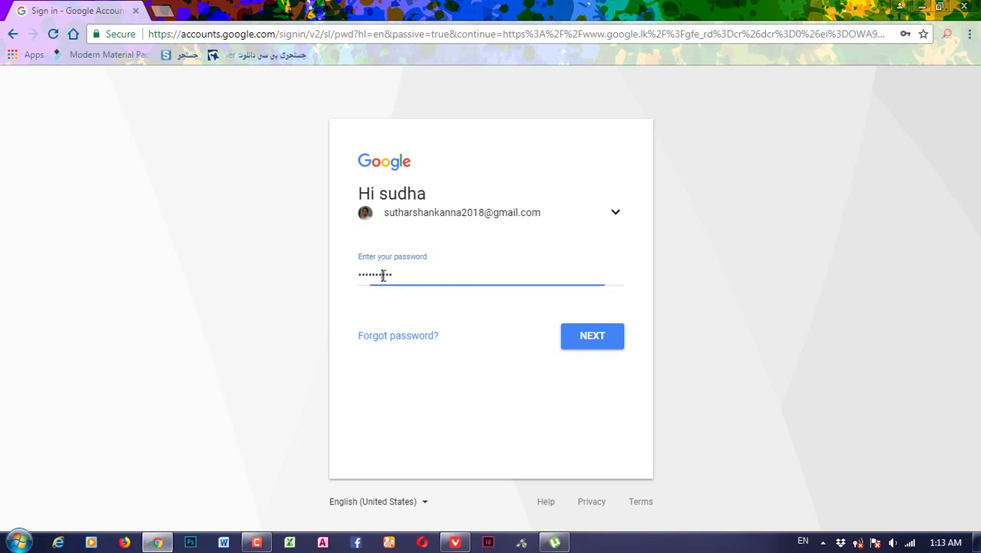
Step: Submit the password to complete sign-in, then go to Gmail from the Google homepage
click(568, 339)
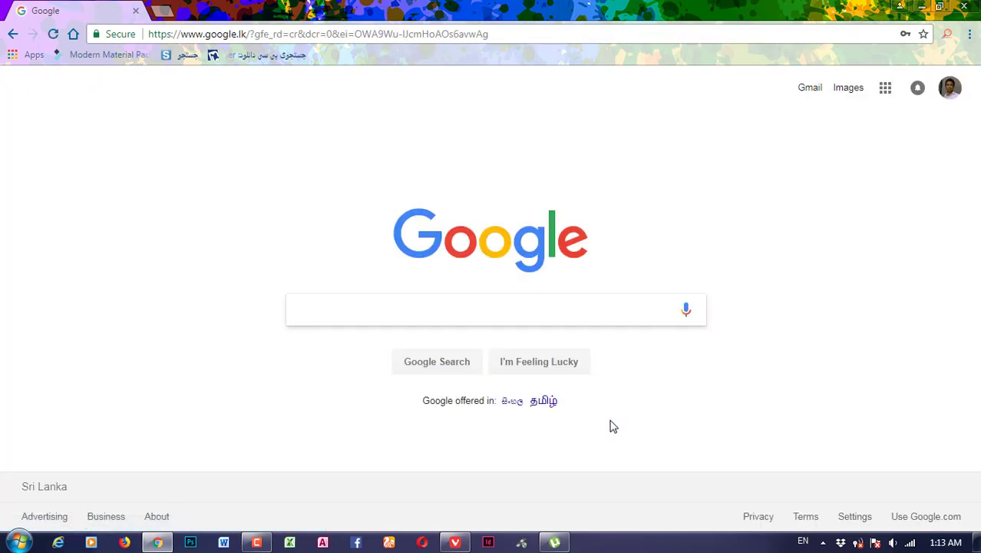
click(809, 91)
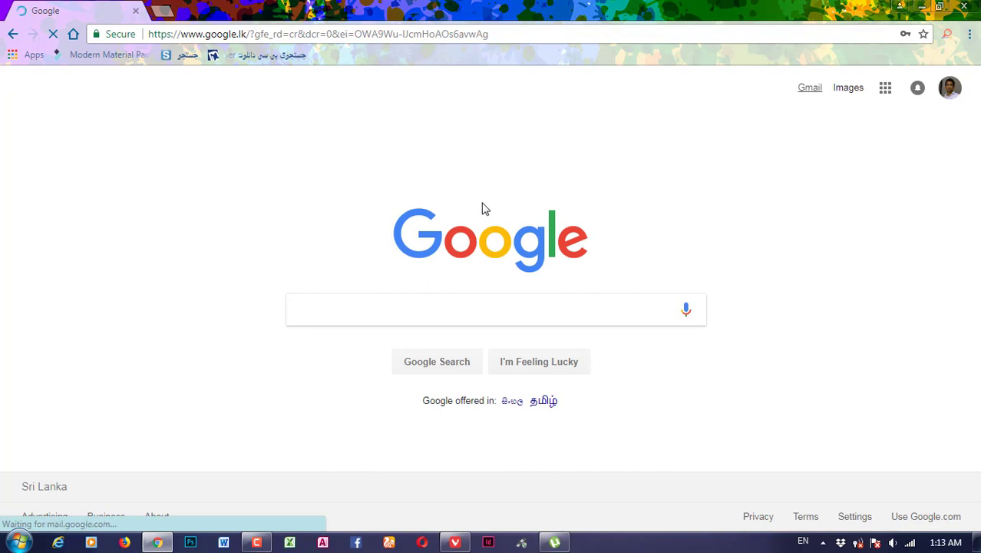